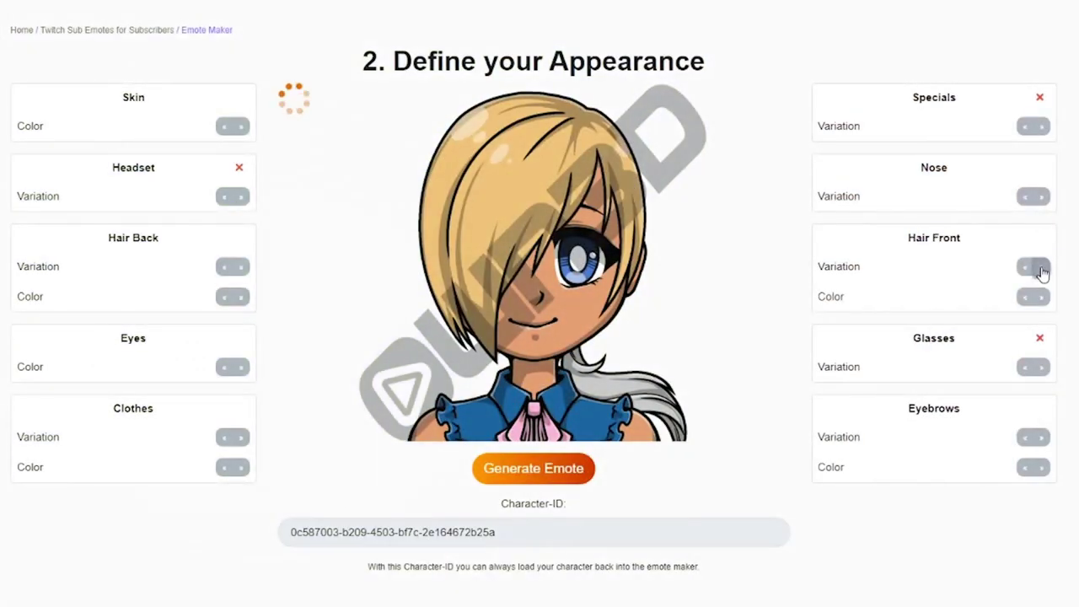
Cycle to a new front hairstyle and make the hair silver
left_click(1042, 268)
left_click(1042, 268)
left_click(1042, 268)
left_click(1042, 268)
left_click(1042, 268)
left_click(1026, 296)
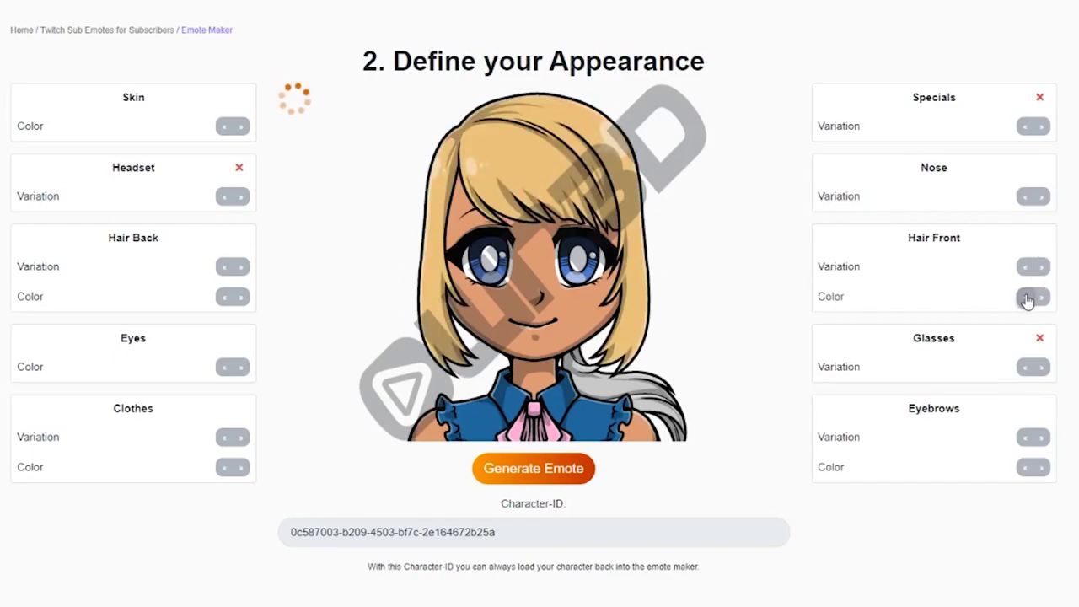
Try a headset, leave the character without one, and open the chat emote picker
left_click(223, 200)
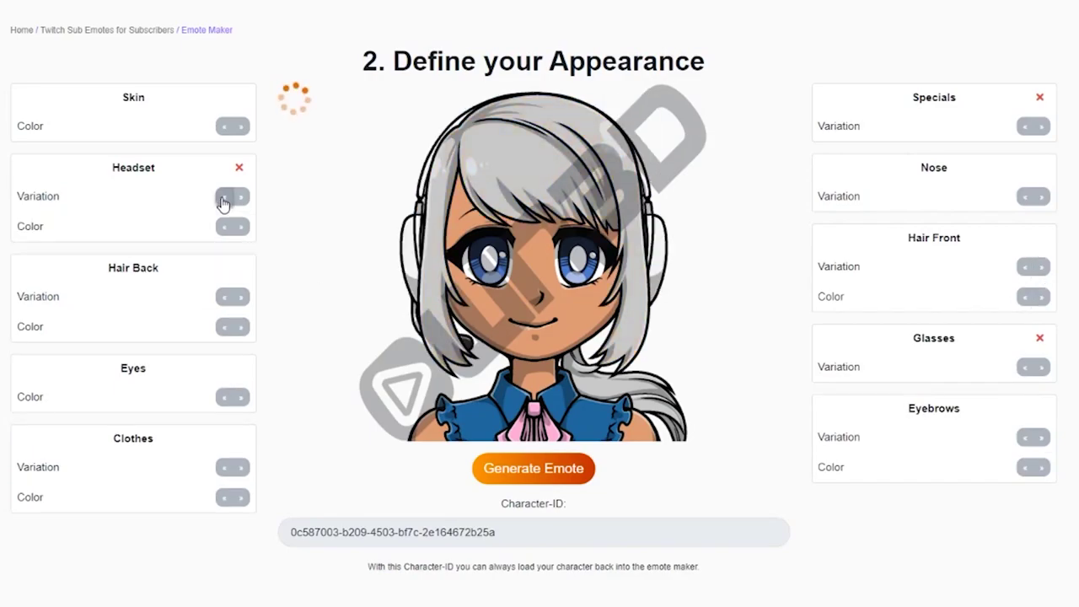
left_click(223, 200)
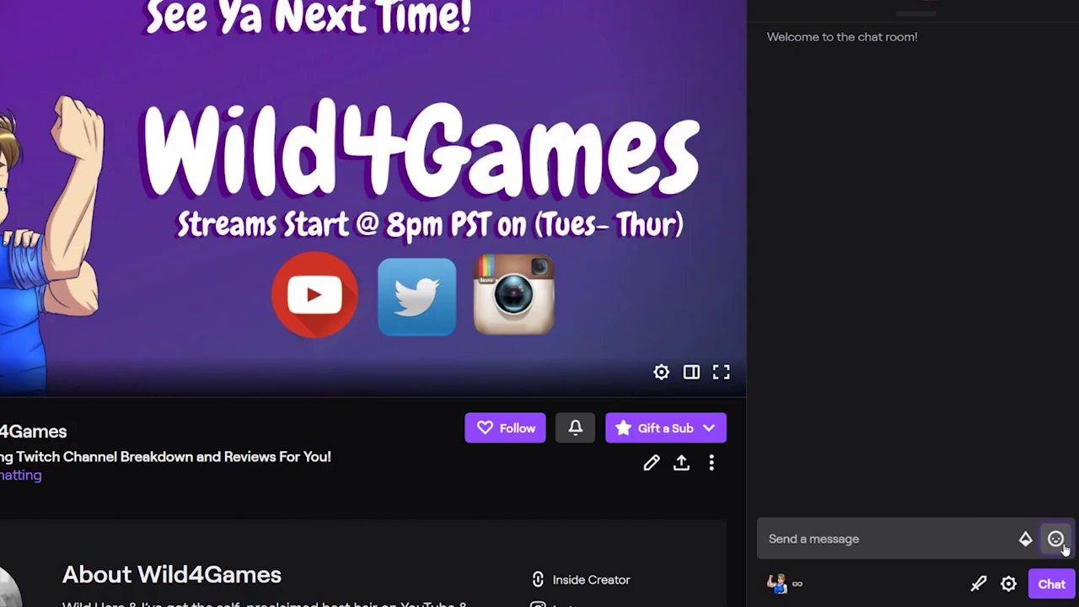
left_click(1055, 539)
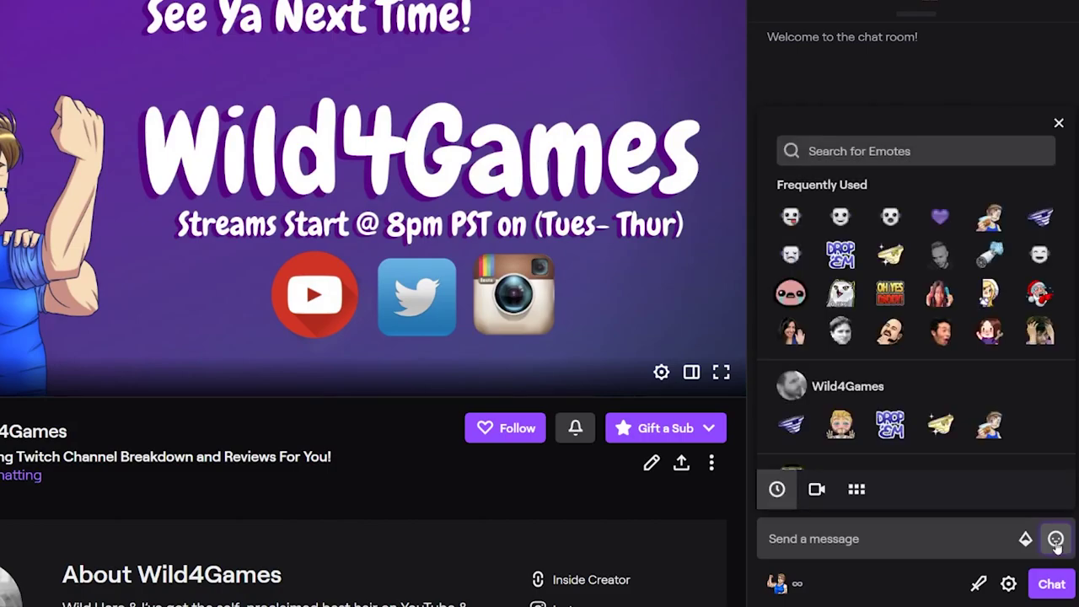
Insert the wild4gKiss emote into the chat message and send it
left_click(840, 425)
left_click(898, 546)
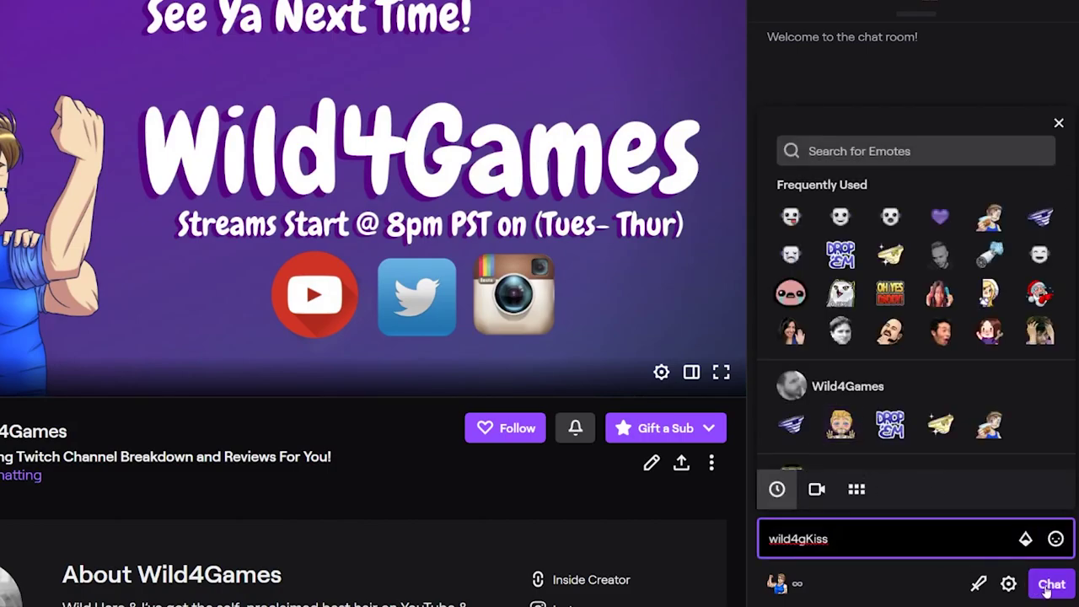
left_click(1051, 584)
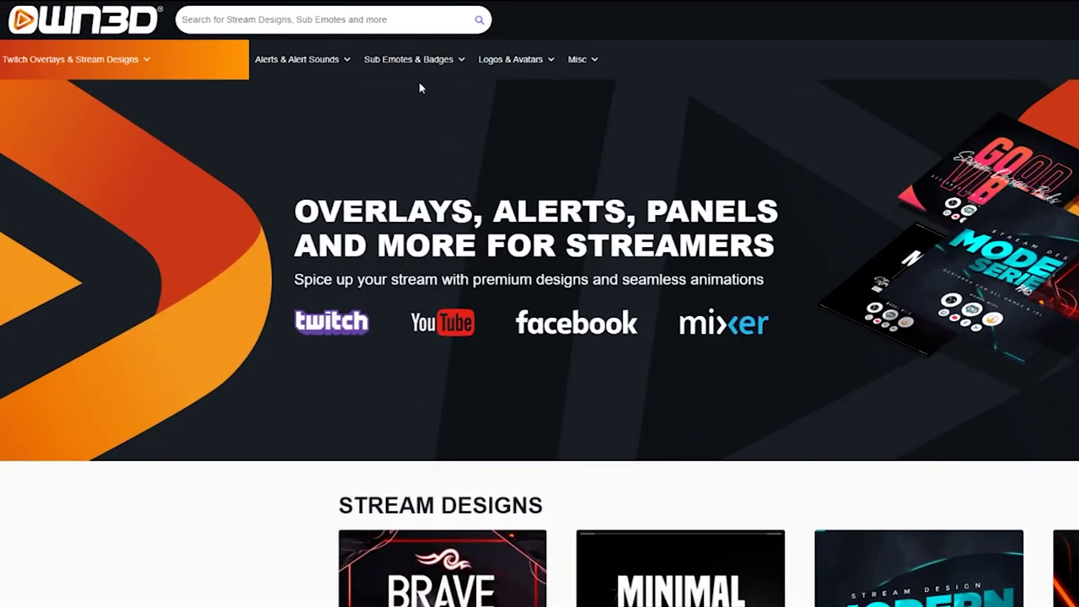
Open Emote Maker from the Sub Emotes & Badges menu and start a custom sub emote
mouse_move(387, 64)
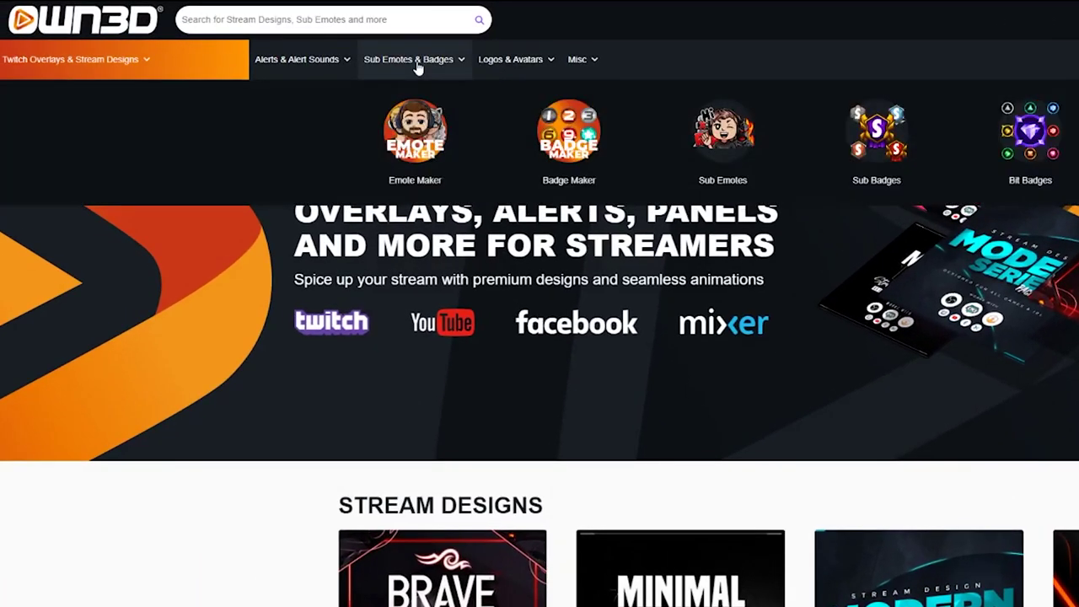
left_click(426, 152)
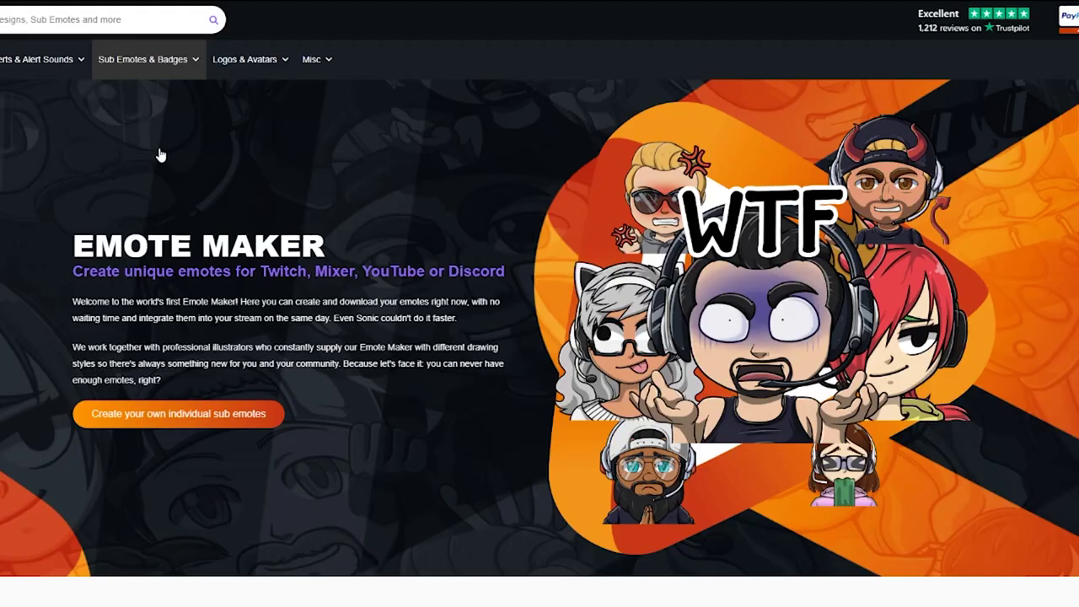
left_click(189, 414)
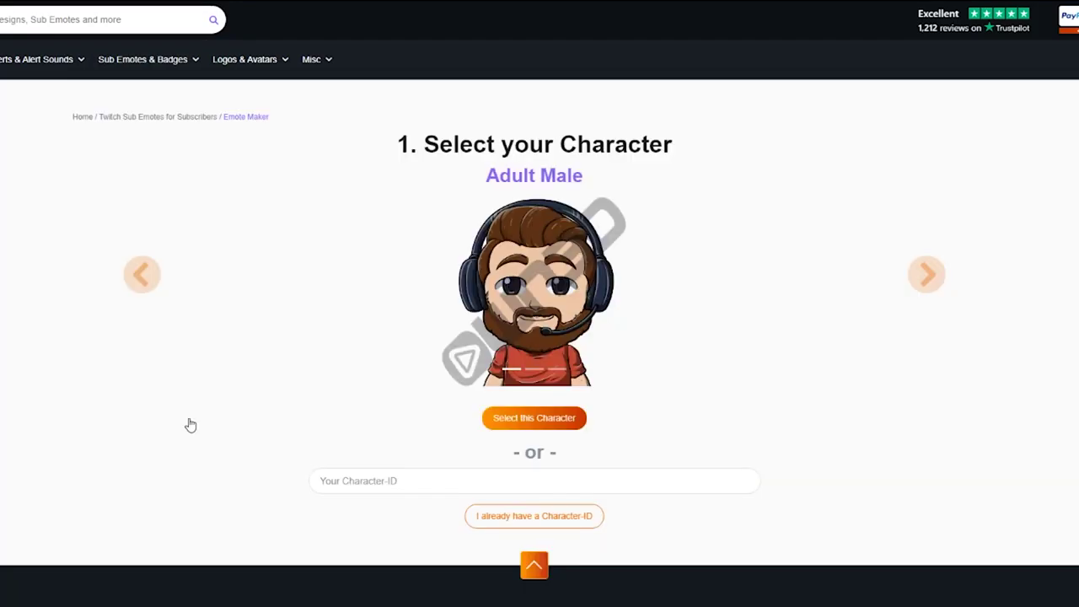
Browse the character carousel back to Adult Male and select him
left_click(137, 277)
left_click(927, 274)
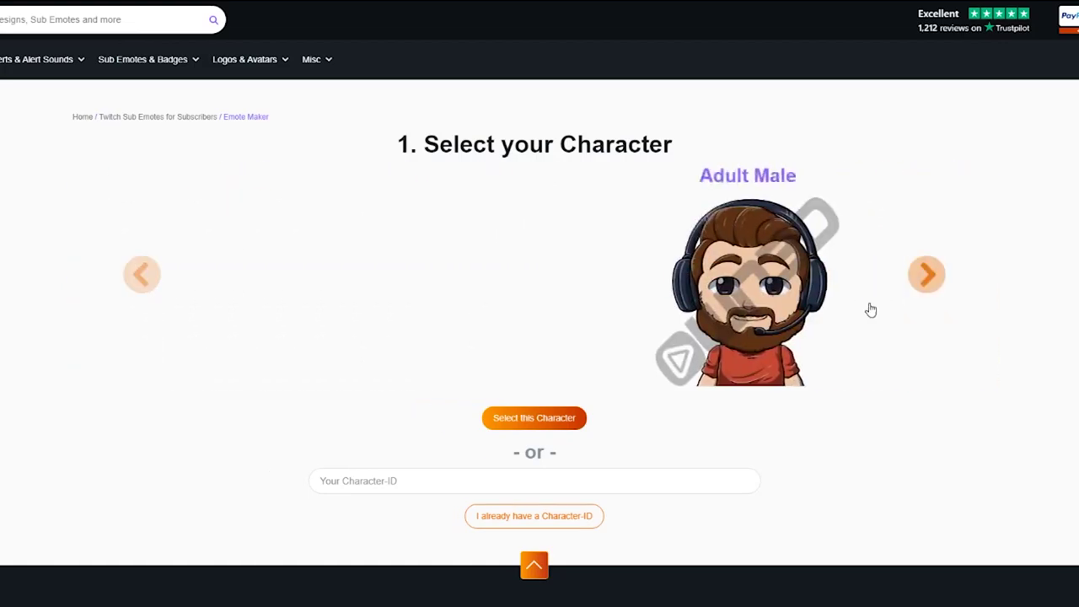
left_click(544, 421)
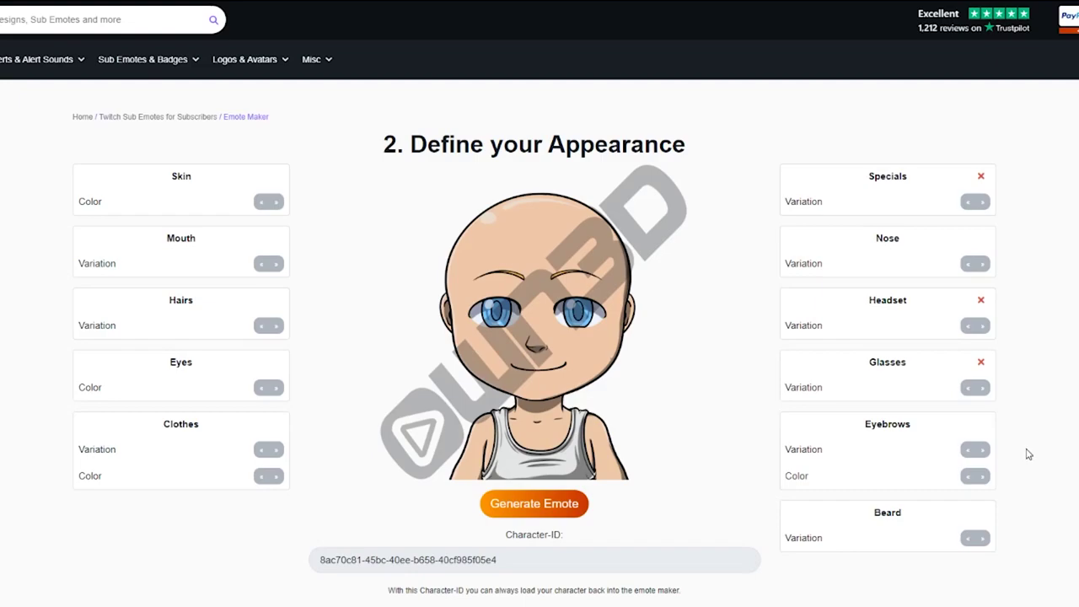
Keep light skin and blue eyes, and add a grinning mouth and blond hair
left_click(272, 202)
left_click(272, 202)
left_click(271, 264)
left_click(260, 327)
left_click(255, 325)
left_click(264, 350)
left_click(263, 349)
left_click(265, 414)
left_click(254, 414)
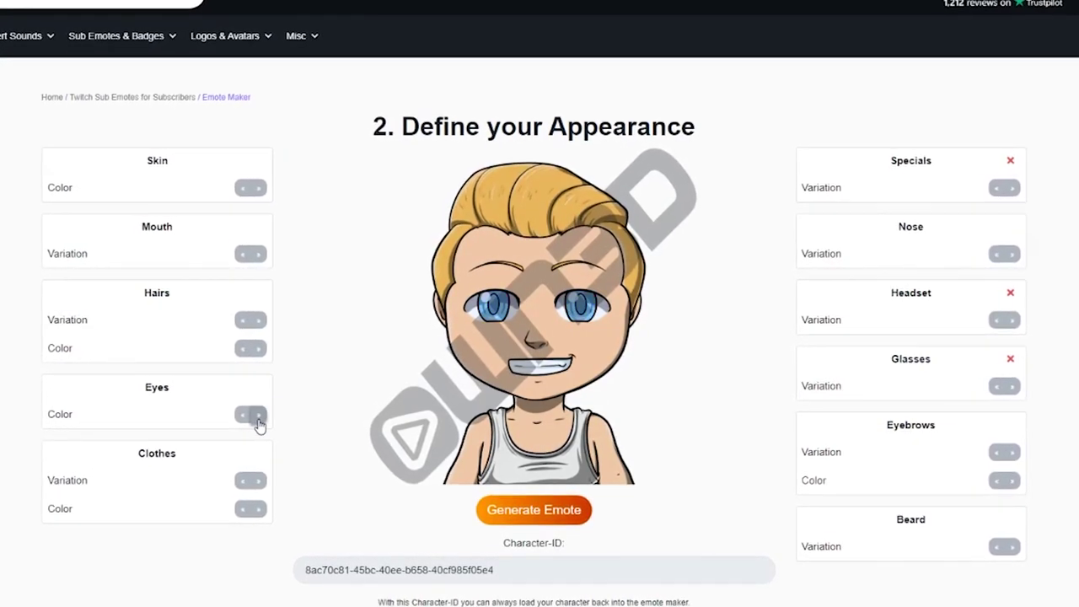
Dress the character in a grey T-shirt
left_click(253, 479)
left_click(253, 480)
left_click(253, 508)
left_click(253, 511)
left_click(236, 513)
Leave off the beanie, thicken the eyebrows, add short stubble, and generate the emotes
left_click(1015, 182)
left_click(1015, 182)
left_click(1039, 454)
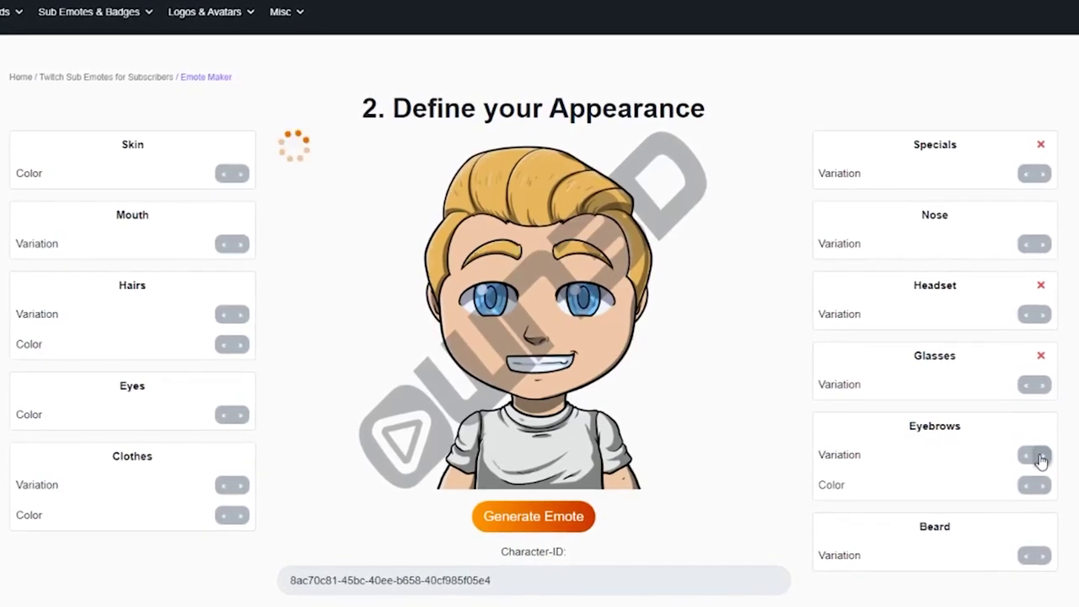
left_click(1039, 553)
left_click(1040, 554)
left_click(1039, 554)
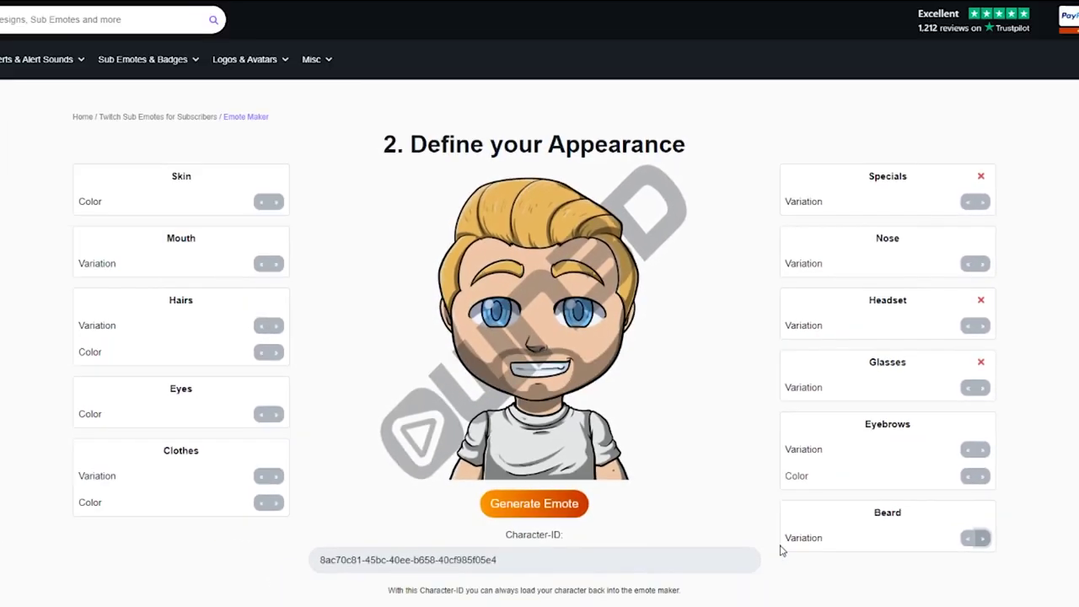
left_click(535, 504)
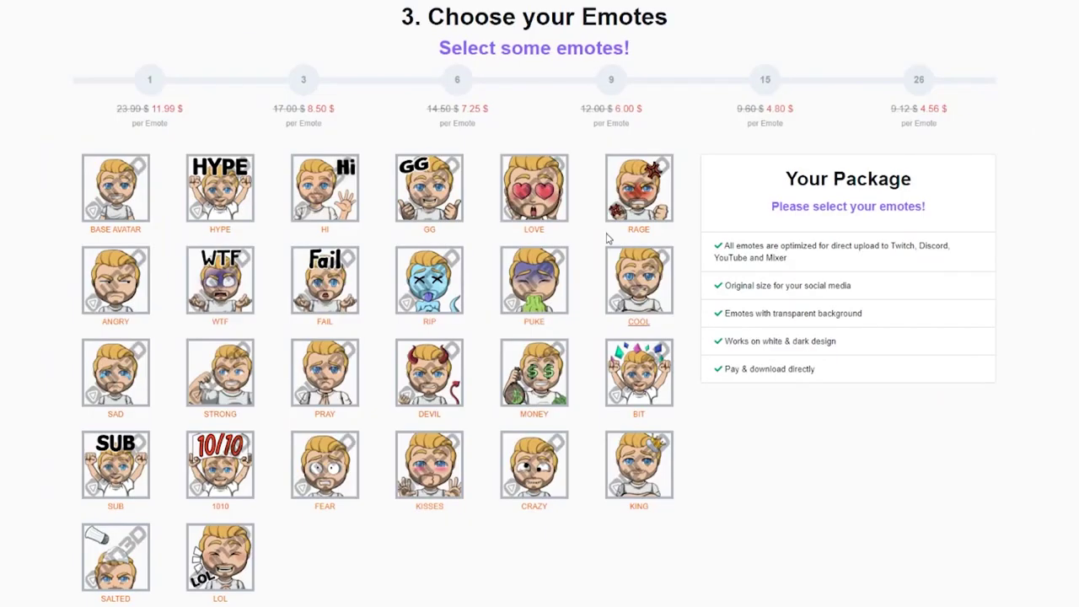
Add the LOVE, RAGE, RIP, PUKE, STRONG, 1010, KISSES and CRAZY emotes to the package
left_click(538, 194)
left_click(634, 192)
left_click(435, 295)
left_click(519, 290)
left_click(220, 371)
left_click(226, 465)
left_click(434, 469)
left_click(521, 468)
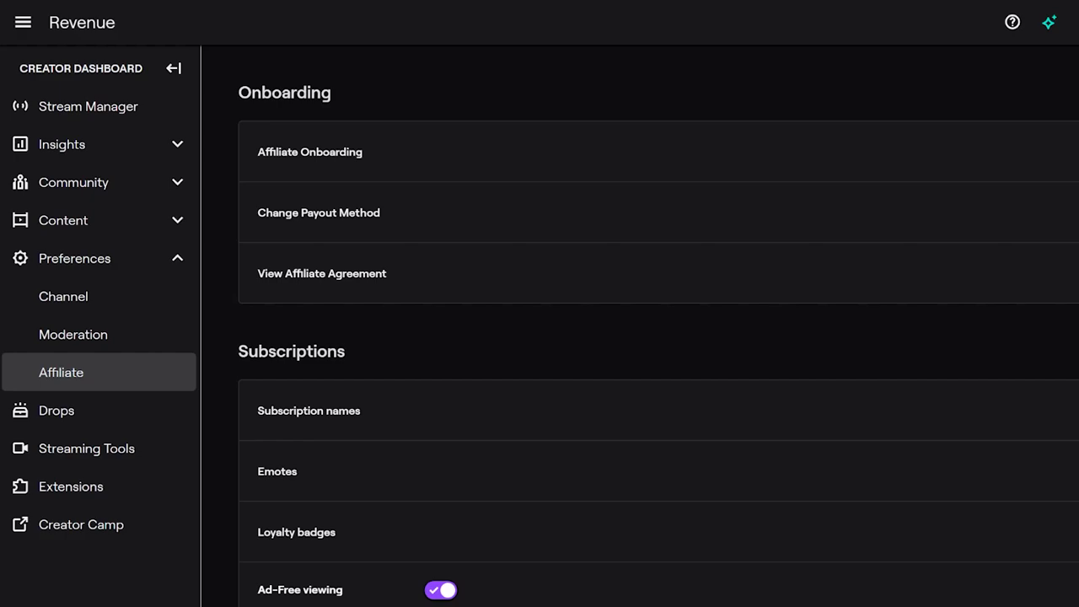
Go to Preferences > Affiliate and open the Emotes settings under Subscriptions
left_click(160, 275)
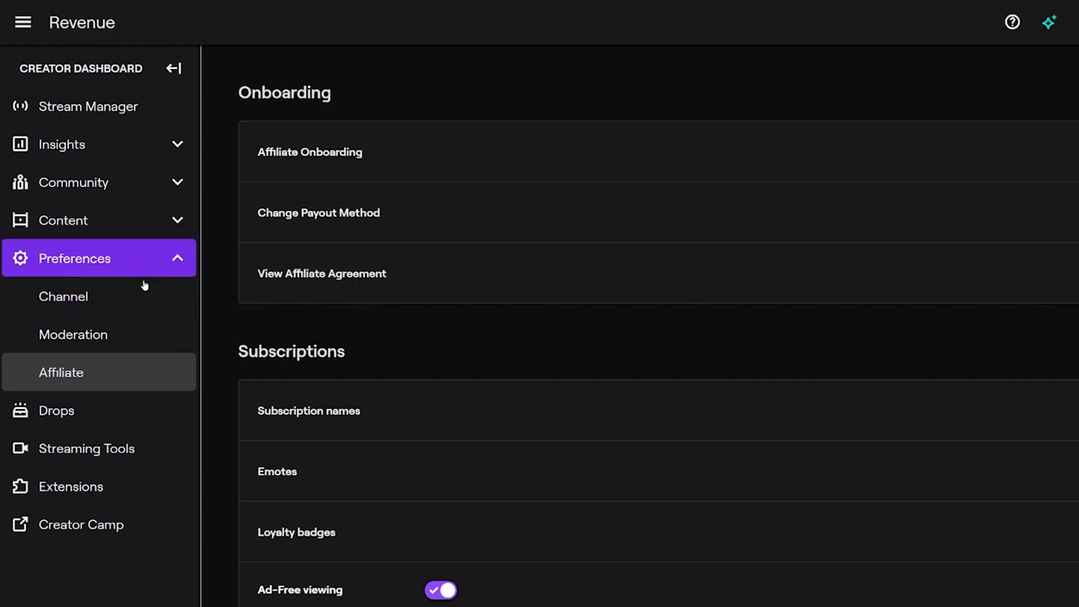
scroll(427, 330, "down", 1)
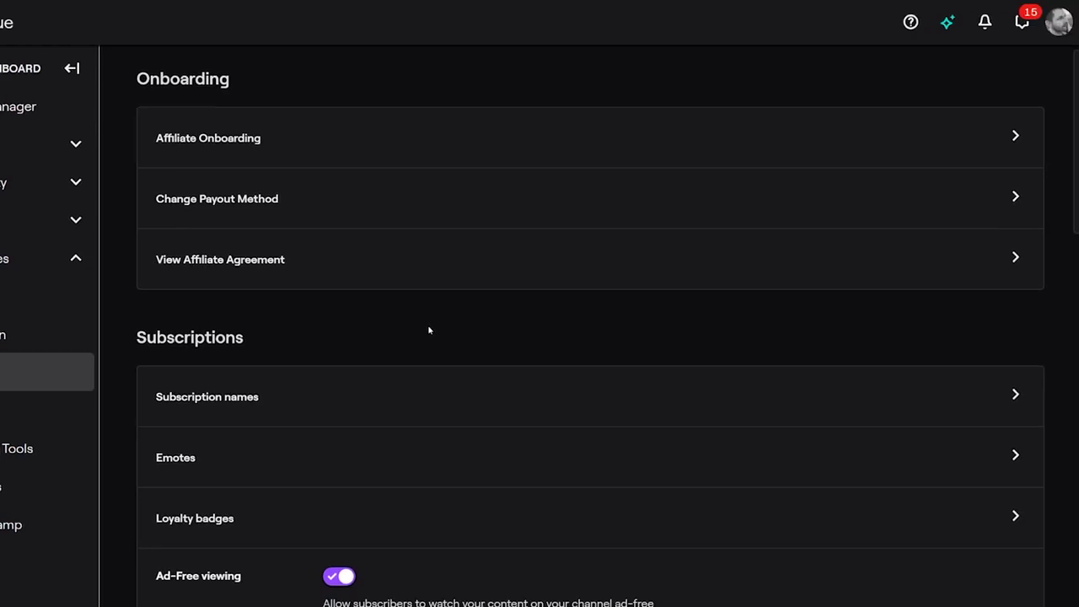
scroll(427, 329, "down", 2)
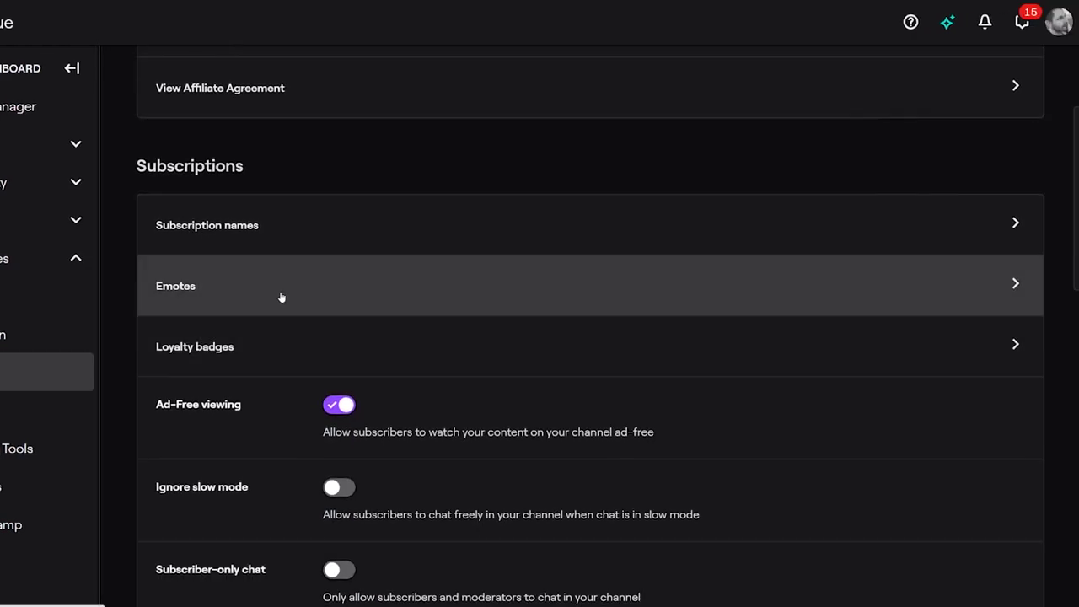
left_click(281, 297)
scroll(589, 351, "down", 6)
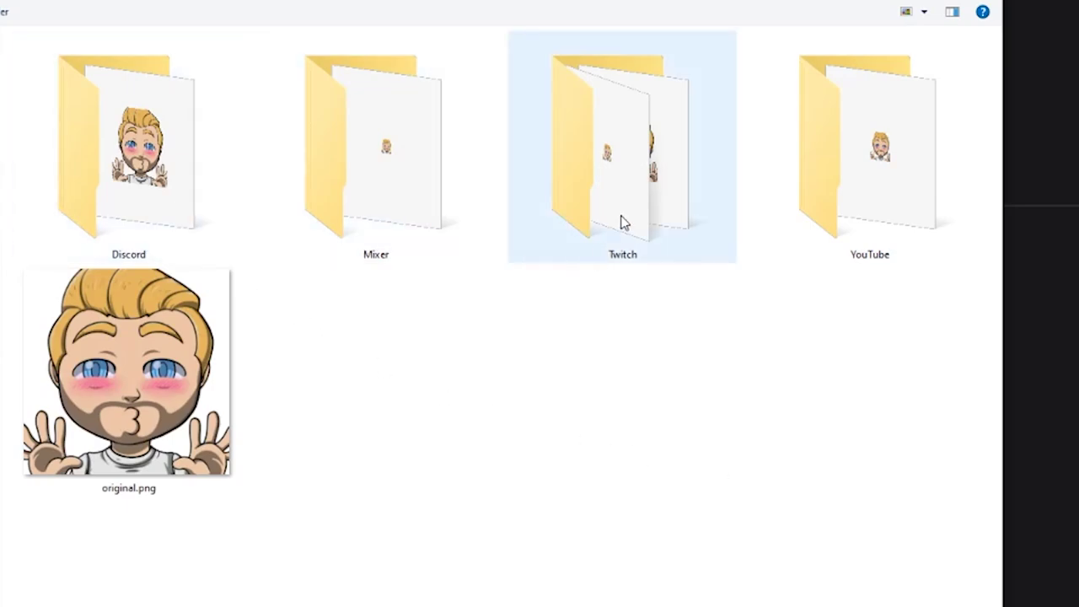
Open the Twitch emote image folder and enter 'Kiss' as the unique code
double_click(652, 199)
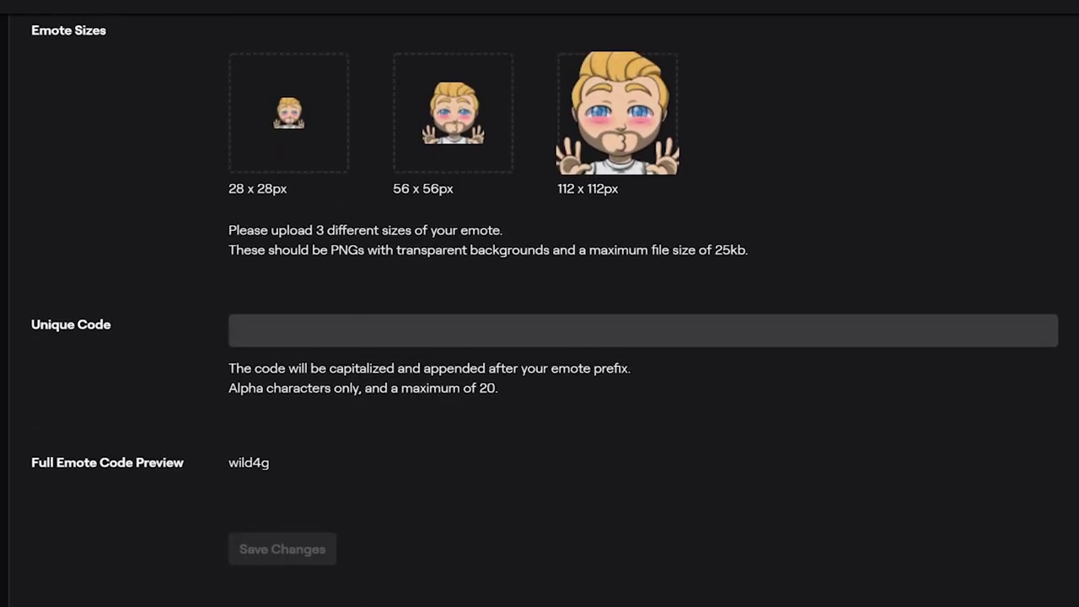
left_click(242, 330)
type("Kiss")
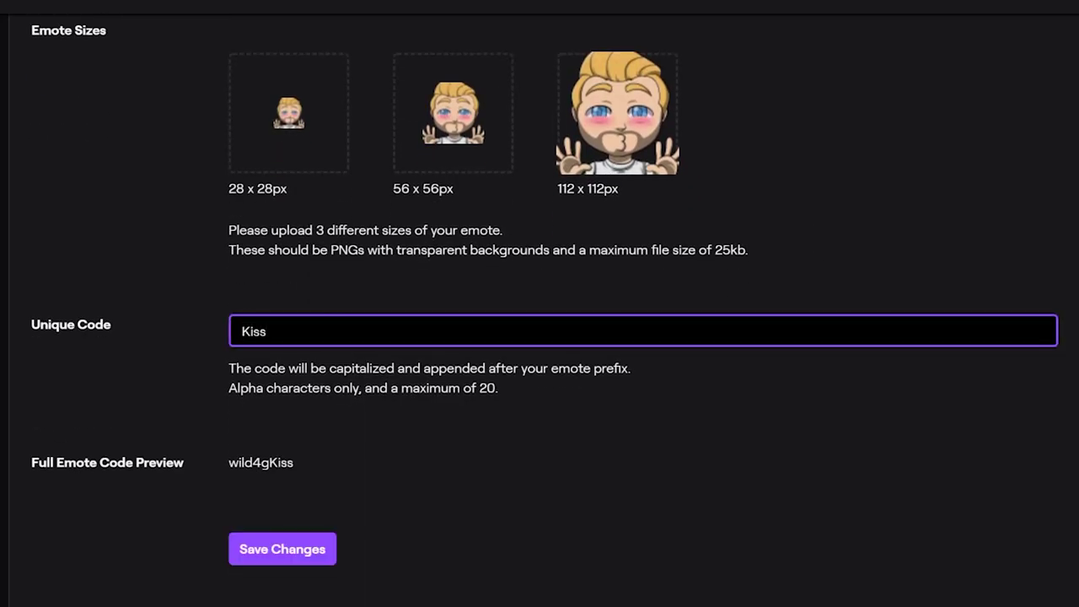
Save the wild4gKiss emote, post it in chat, then try different headwear in Emote Maker
left_click(308, 548)
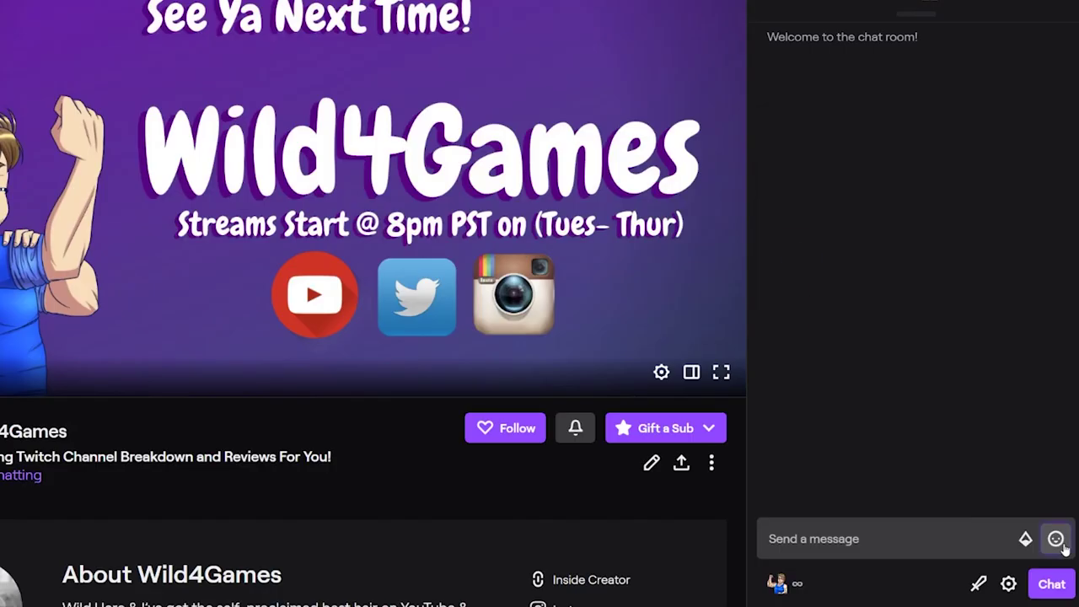
left_click(1057, 540)
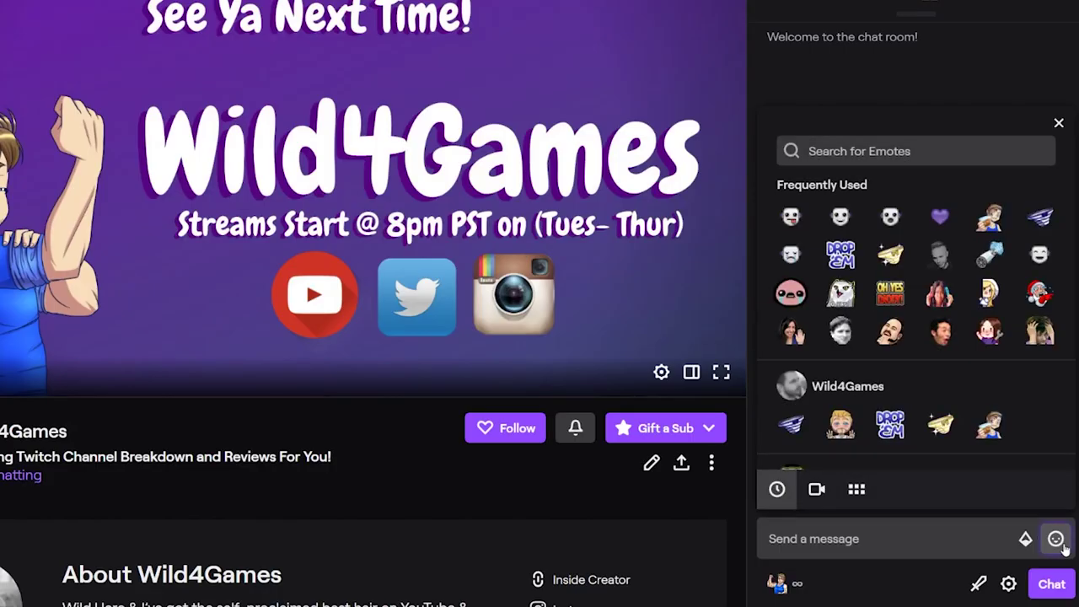
left_click(841, 426)
left_click(898, 546)
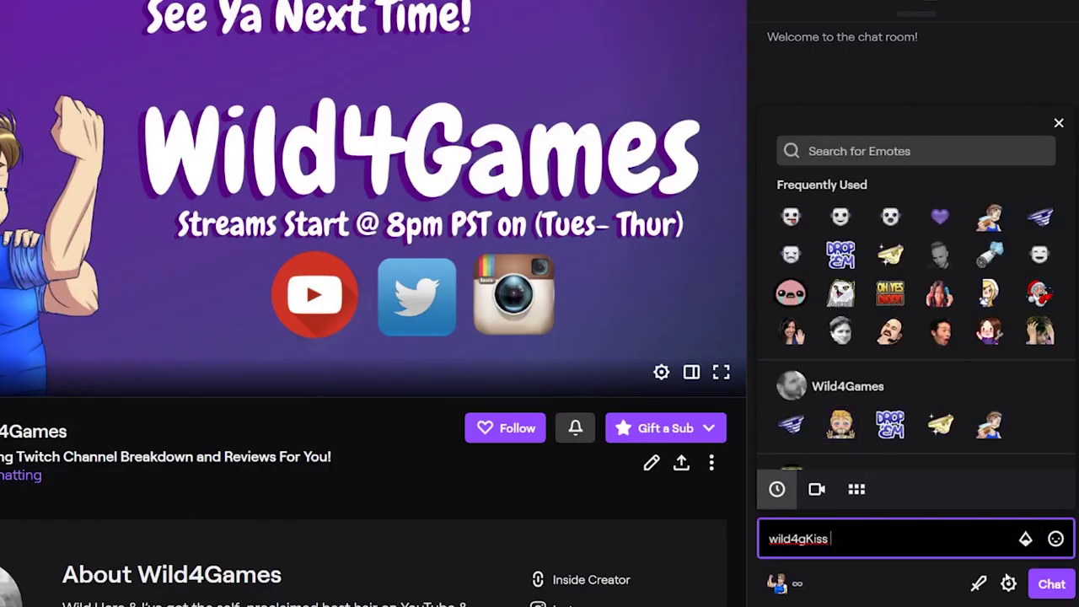
left_click(1052, 585)
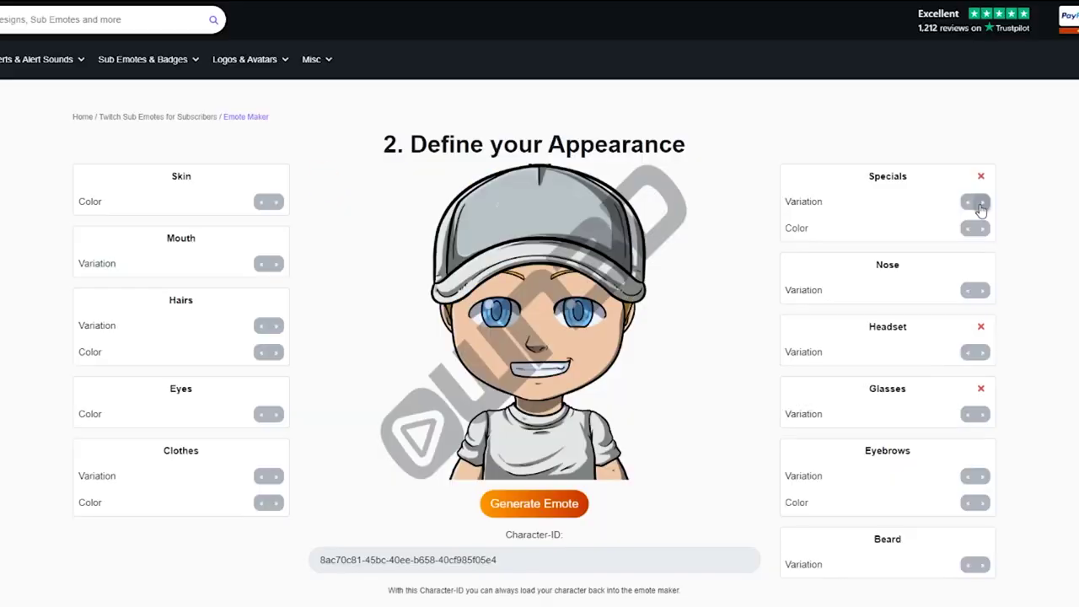
left_click(980, 204)
Remove the headwear, change the eyebrow style, and give the character a light stubble beard
left_click(982, 204)
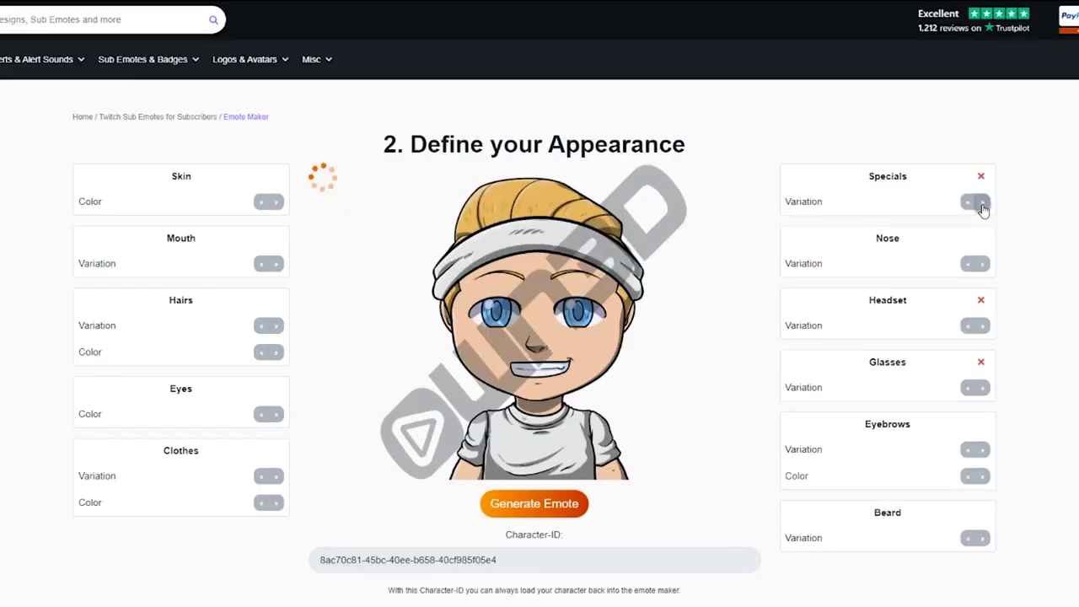
left_click(982, 204)
left_click(976, 449)
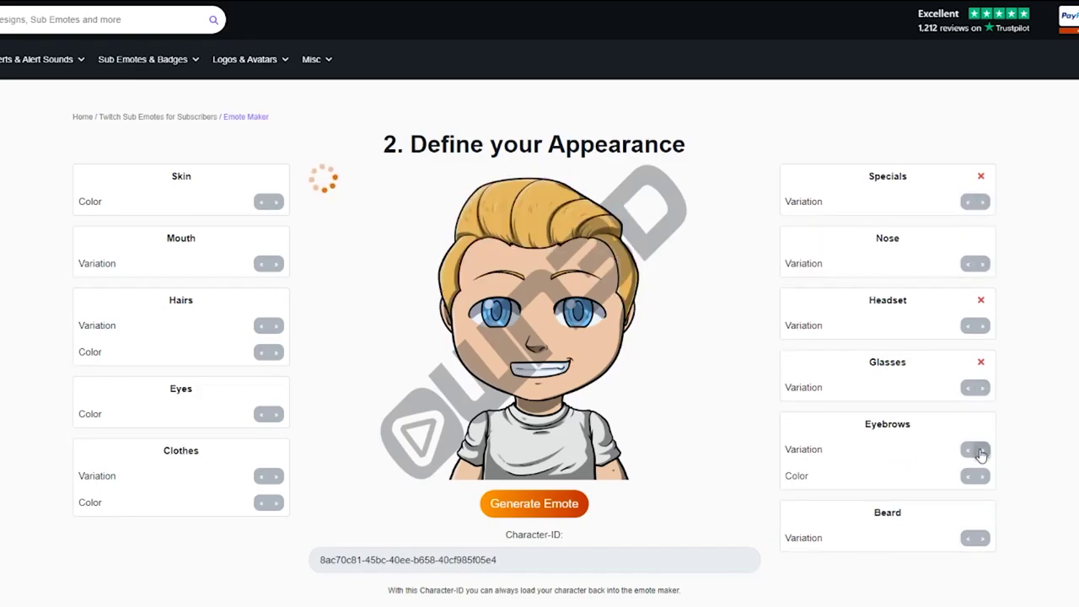
left_click(978, 538)
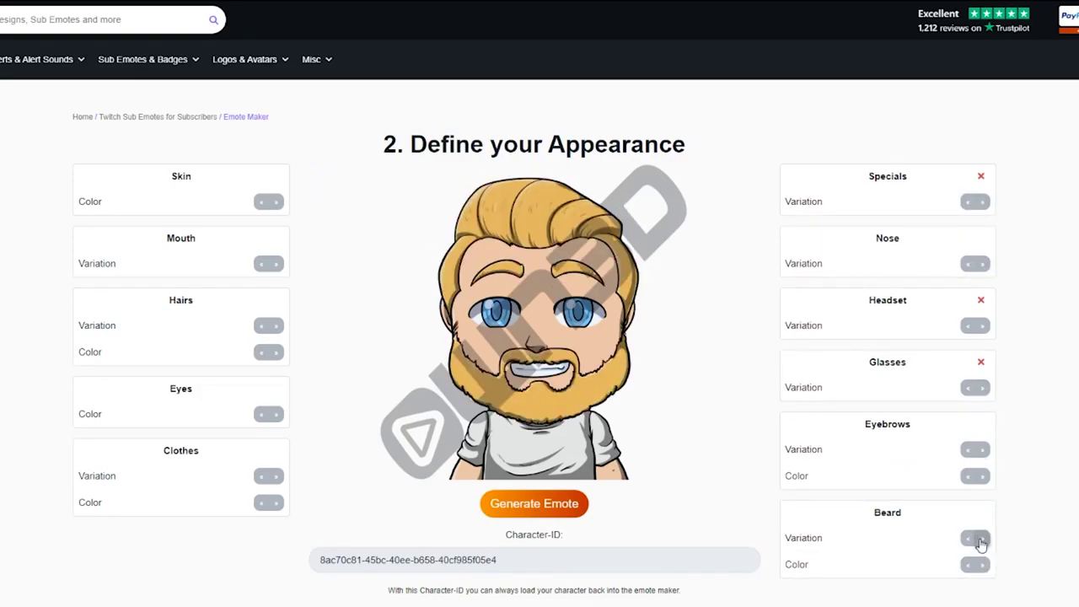
left_click(977, 539)
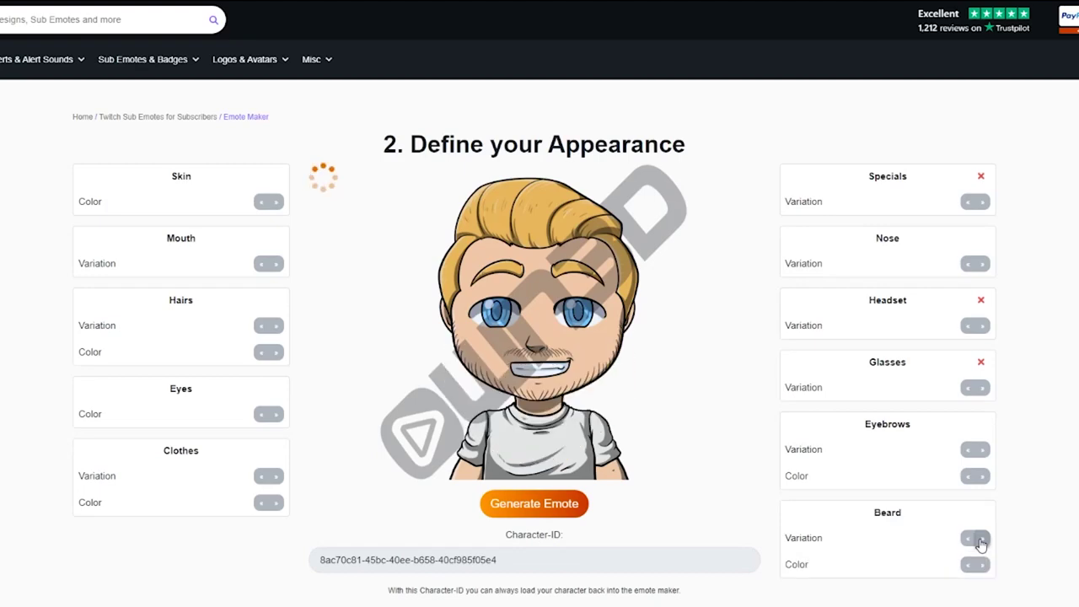